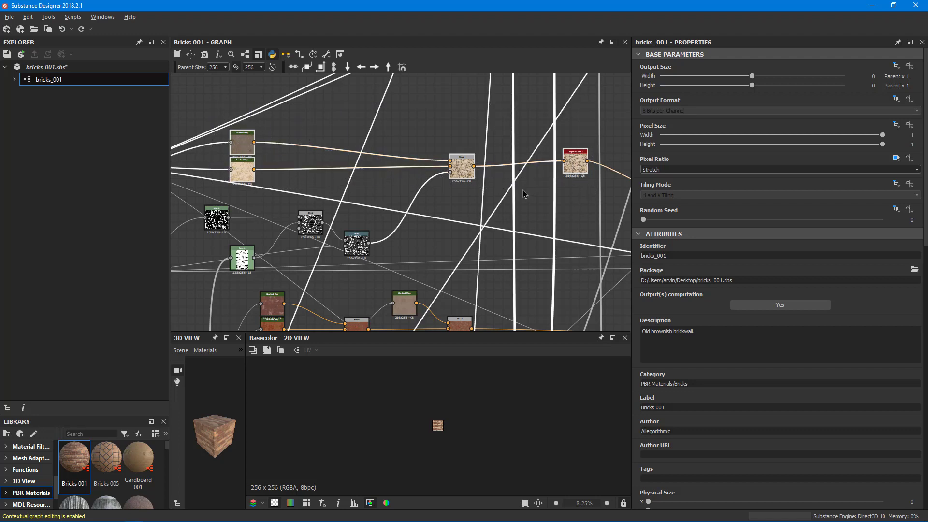
Step: Pull the Blend and output nodes in beside the Gradient Map and shift the chain right
{"action": "key", "text": "ctrl+z"}
{"action": "middle_click_drag", "start_coordinate": [332, 155], "coordinate": [340, 154]}
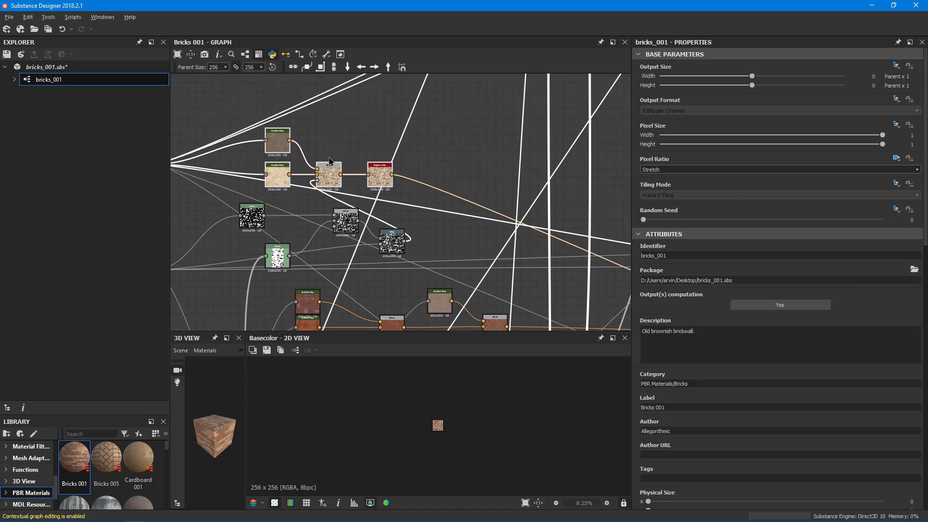
{"action": "key", "text": "ctrl+z"}
{"action": "left_click_drag", "start_coordinate": [326, 167], "coordinate": [447, 157]}
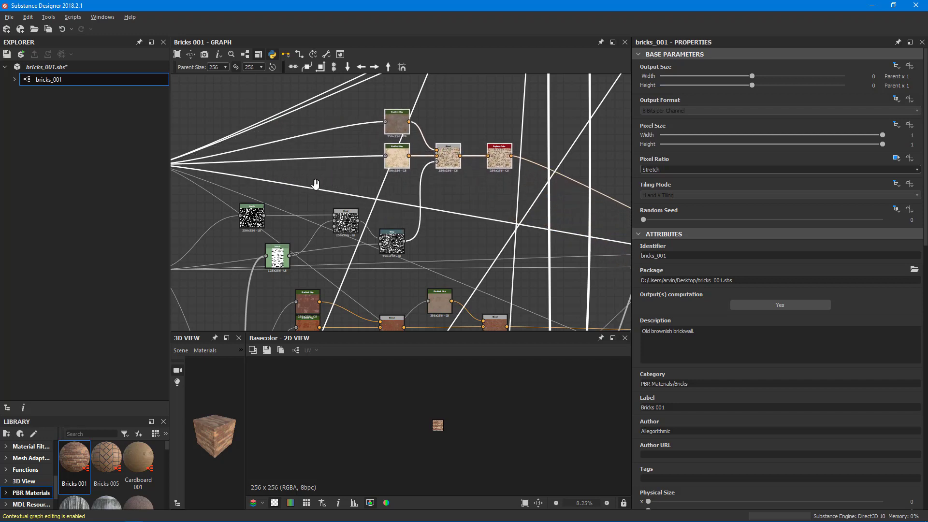
Step: Box-select the Levels, Blend and Warp nodes and move them up-right toward the chain
{"action": "middle_click_drag", "start_coordinate": [333, 183], "coordinate": [392, 164]}
{"action": "left_click_drag", "start_coordinate": [302, 174], "coordinate": [404, 220]}
{"action": "left_click", "coordinate": [450, 227]}
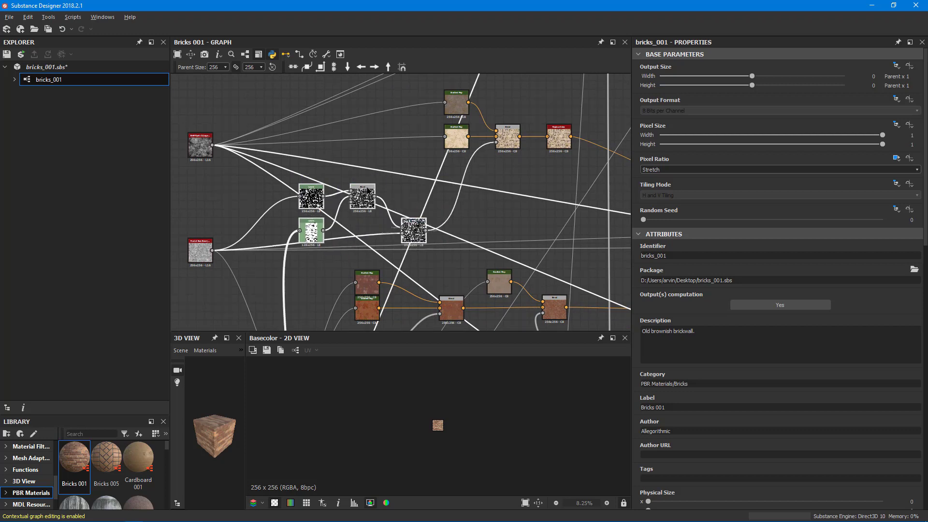
{"action": "left_click_drag", "start_coordinate": [359, 186], "coordinate": [406, 168]}
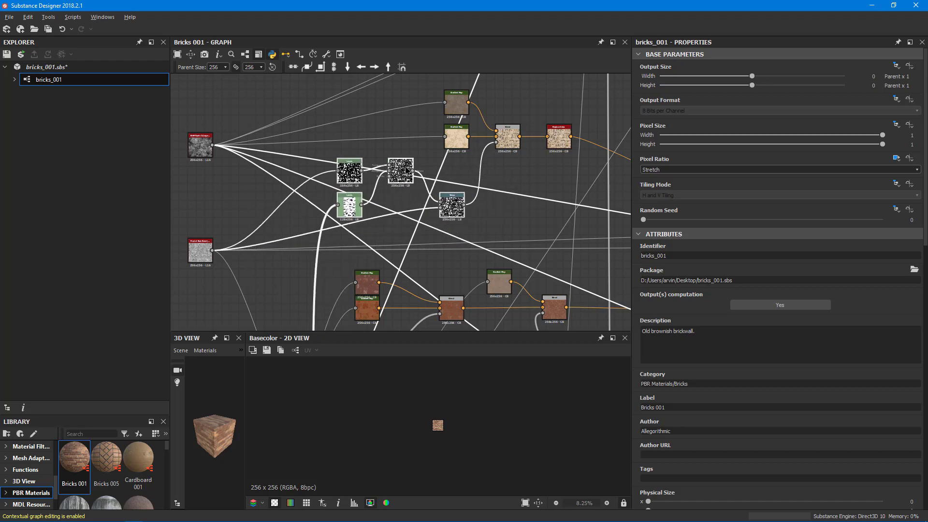
{"action": "scroll", "coordinate": [442, 180], "scroll_direction": "down", "scroll_amount": 1}
{"action": "scroll", "coordinate": [490, 251], "scroll_direction": "down", "scroll_amount": 2}
Step: Nudge the upper Gradient Map up off the node below, then select the brick color cluster
{"action": "middle_click_drag", "start_coordinate": [490, 252], "coordinate": [472, 186]}
{"action": "scroll", "coordinate": [472, 193], "scroll_direction": "up", "scroll_amount": 2}
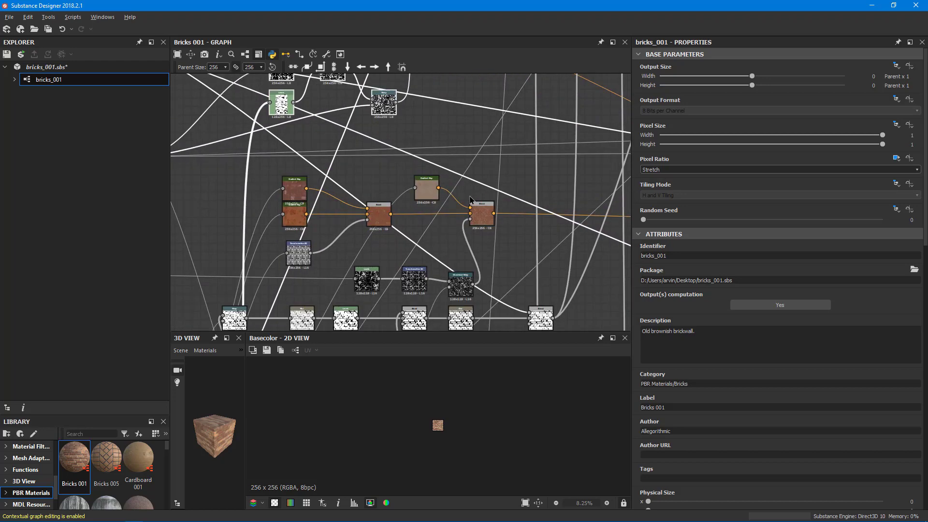
{"action": "middle_click_drag", "start_coordinate": [434, 210], "coordinate": [438, 198]}
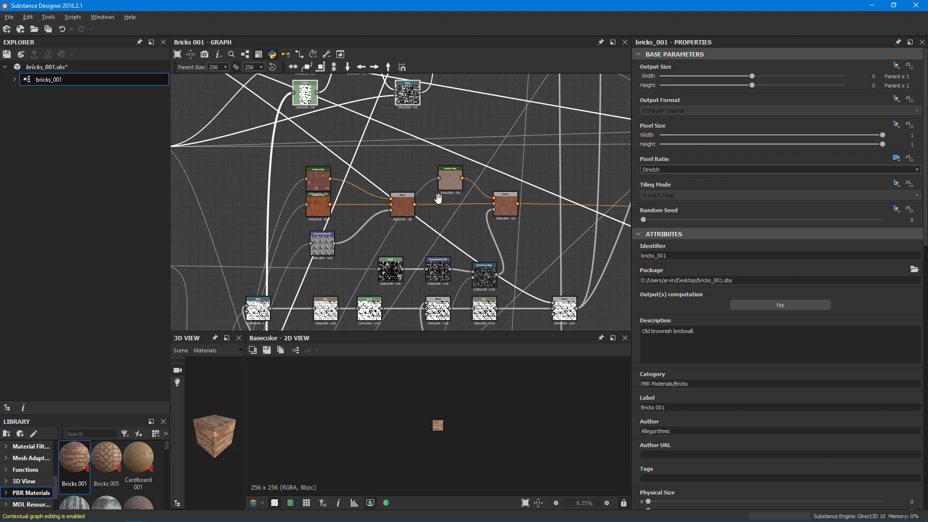
{"action": "left_click", "coordinate": [320, 179]}
{"action": "middle_click_drag", "start_coordinate": [296, 174], "coordinate": [329, 170]}
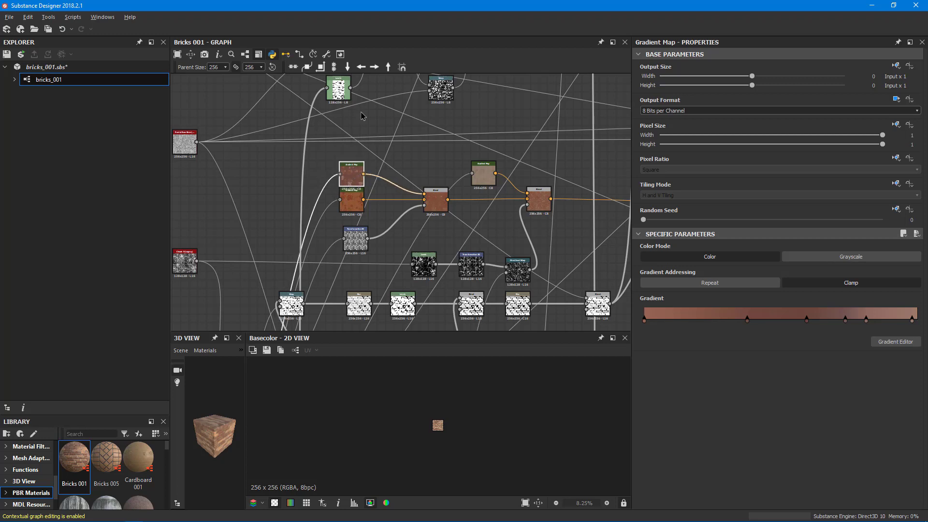
{"action": "left_click", "coordinate": [387, 68]}
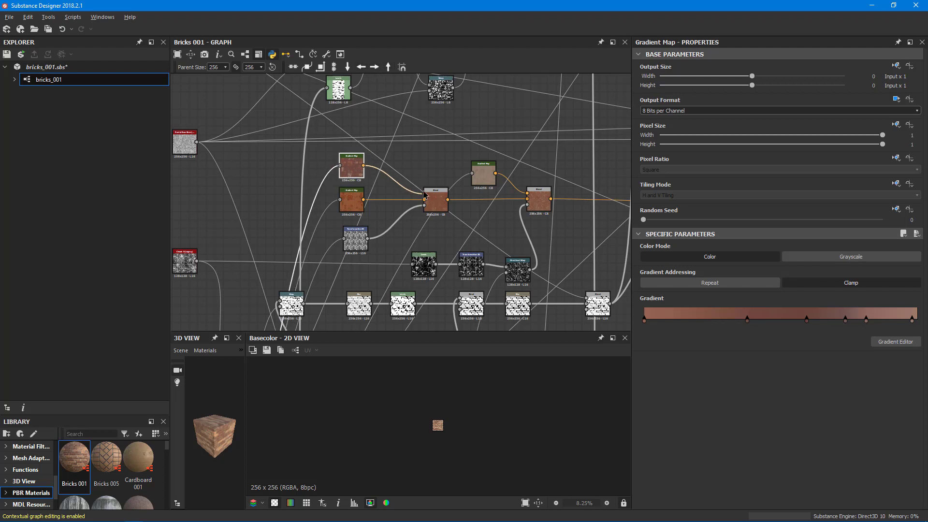
{"action": "scroll", "coordinate": [425, 194], "scroll_direction": "down", "scroll_amount": 2}
{"action": "left_click_drag", "start_coordinate": [314, 137], "coordinate": [501, 233]}
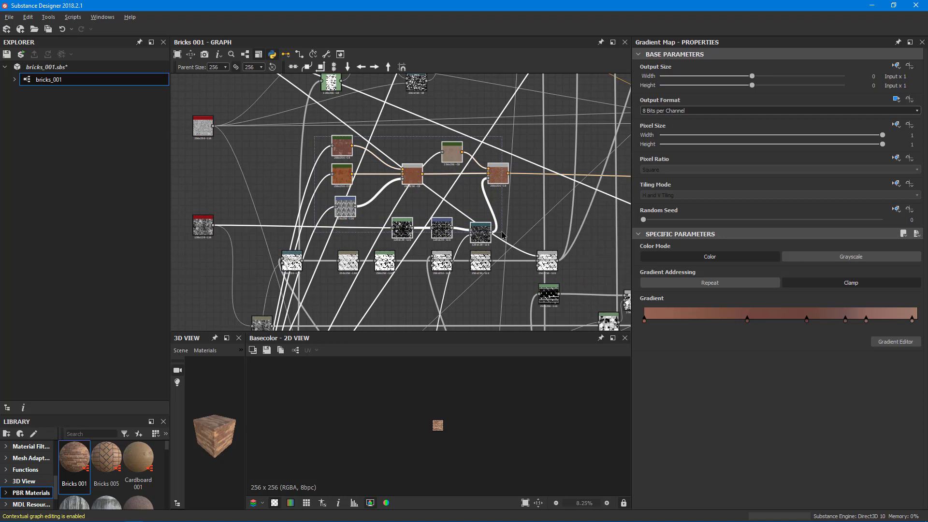
{"action": "middle_click_drag", "start_coordinate": [492, 212], "coordinate": [531, 214]}
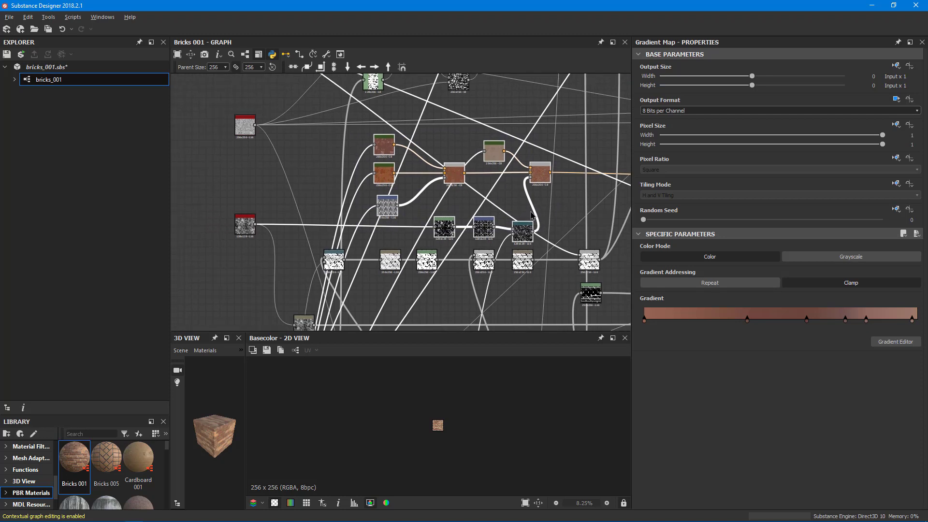
{"action": "scroll", "coordinate": [531, 213], "scroll_direction": "up", "scroll_amount": 1}
{"action": "scroll", "coordinate": [518, 218], "scroll_direction": "up", "scroll_amount": 1}
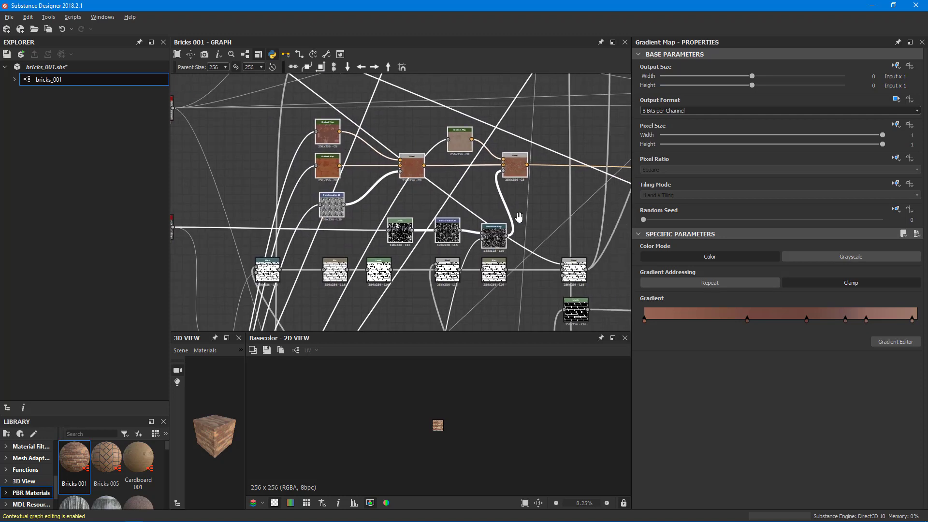
Step: Auto-arrange the brick color nodes and nudge Levels, Transformation 2D and Directional Warp into line
{"action": "key", "text": "ctrl+l"}
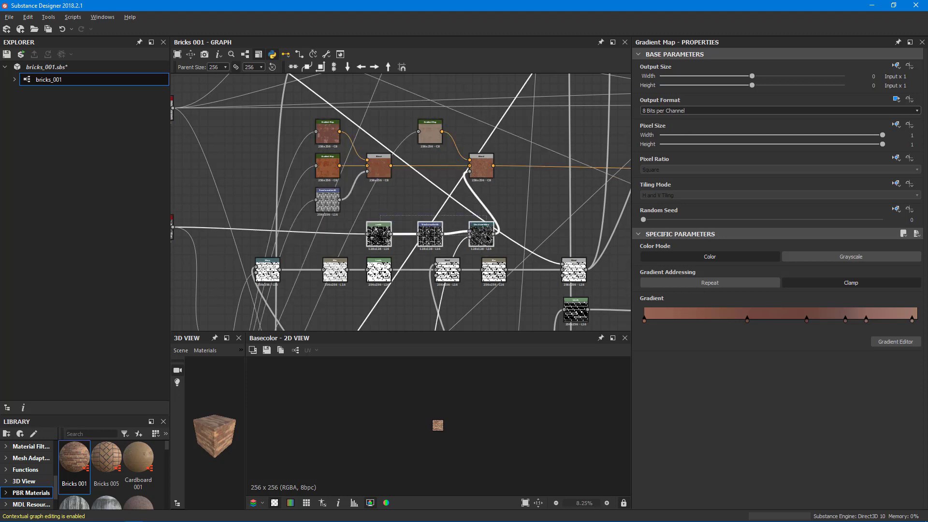
{"action": "key", "text": "Left"}
{"action": "key", "text": "Left"}
{"action": "key", "text": "Left"}
{"action": "key", "text": "Left"}
{"action": "key", "text": "Down"}
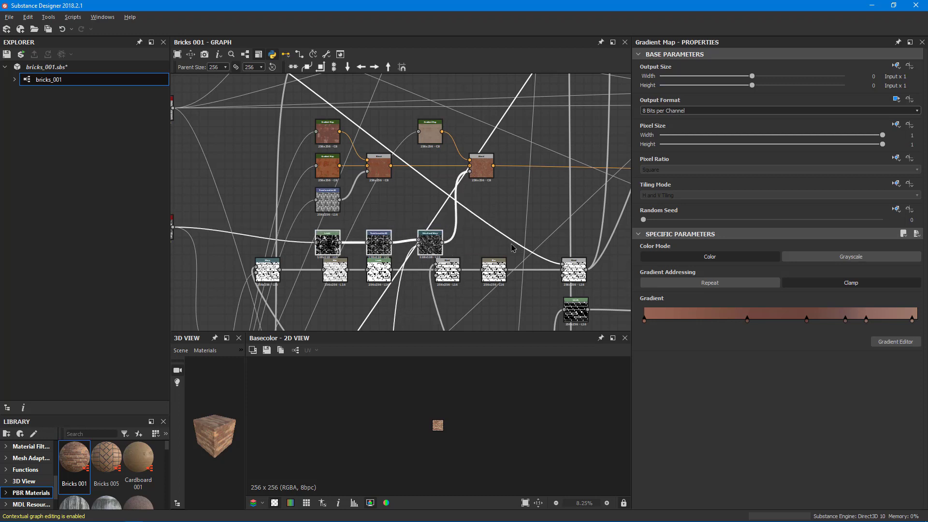
{"action": "left_click_drag", "start_coordinate": [290, 122], "coordinate": [470, 240]}
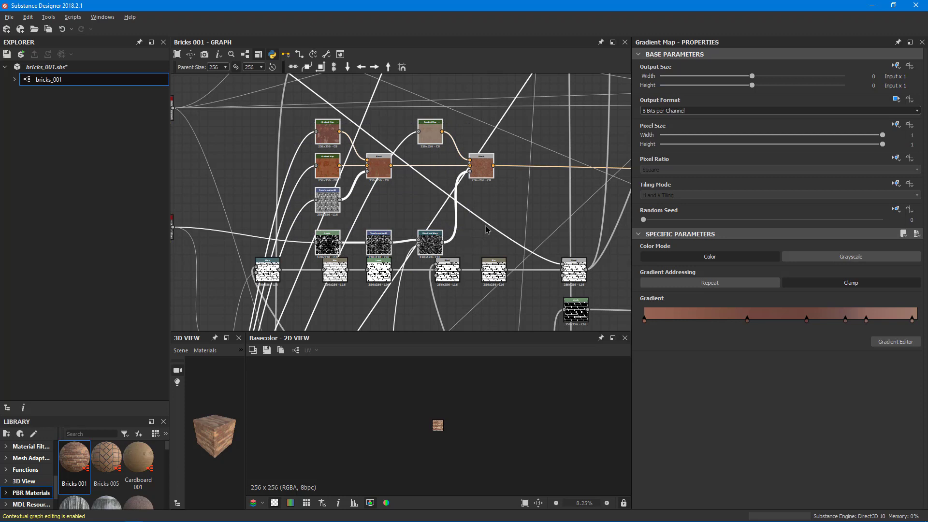
{"action": "key", "text": "Up"}
{"action": "middle_click_drag", "start_coordinate": [459, 213], "coordinate": [463, 209]}
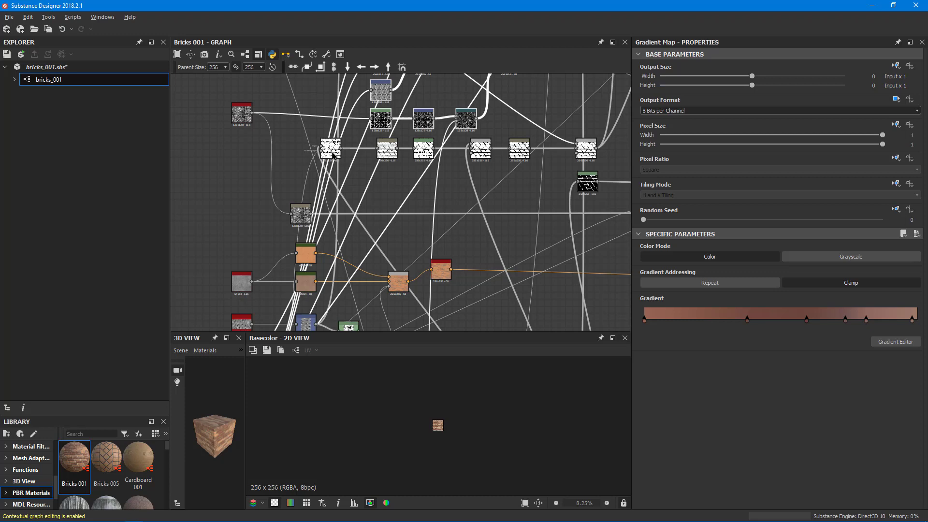
Step: Move the Warp node off the teal node and gather two white noise nodes beside it
{"action": "left_click_drag", "start_coordinate": [333, 154], "coordinate": [413, 170]}
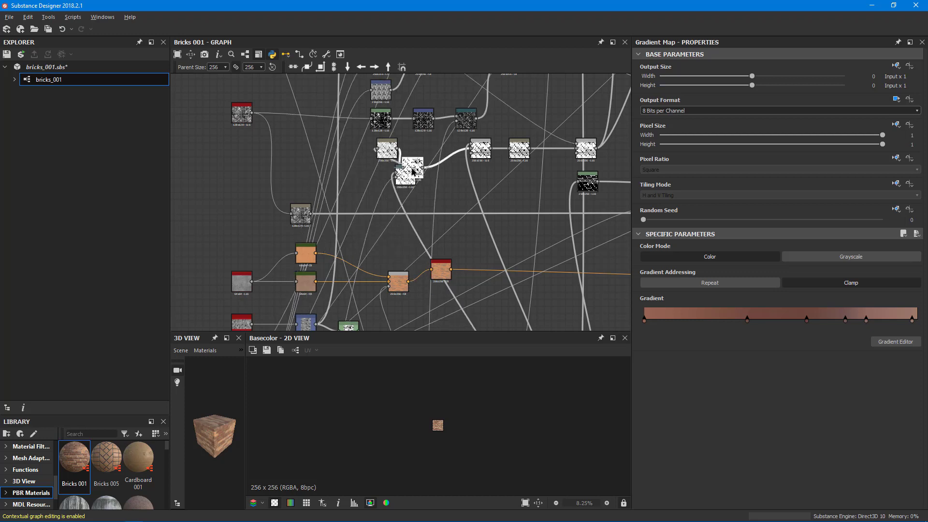
{"action": "left_click_drag", "start_coordinate": [413, 170], "coordinate": [383, 200]}
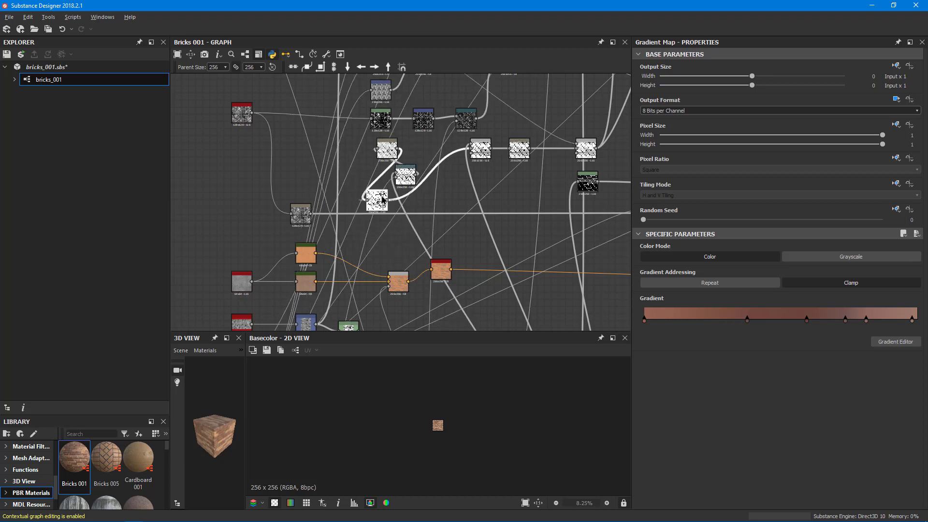
{"action": "left_click_drag", "start_coordinate": [480, 150], "coordinate": [422, 206]}
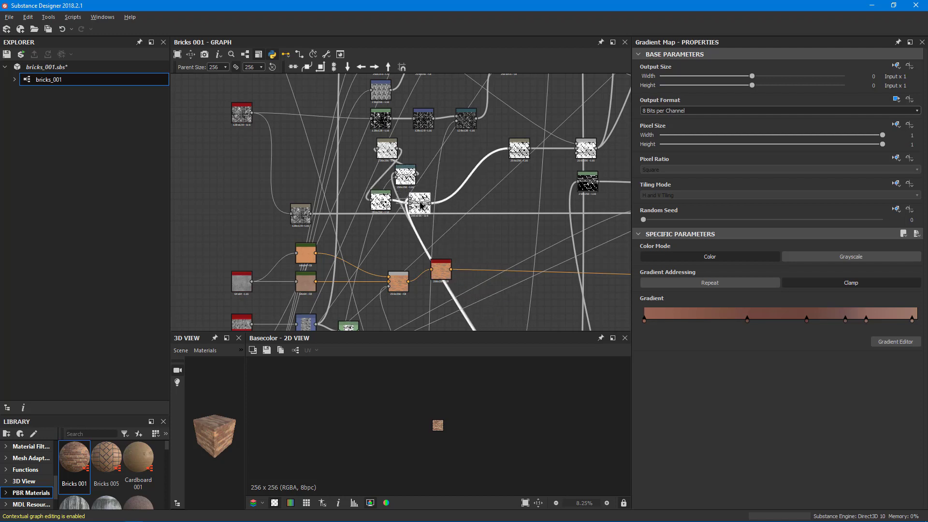
{"action": "left_click_drag", "start_coordinate": [519, 151], "coordinate": [396, 237]}
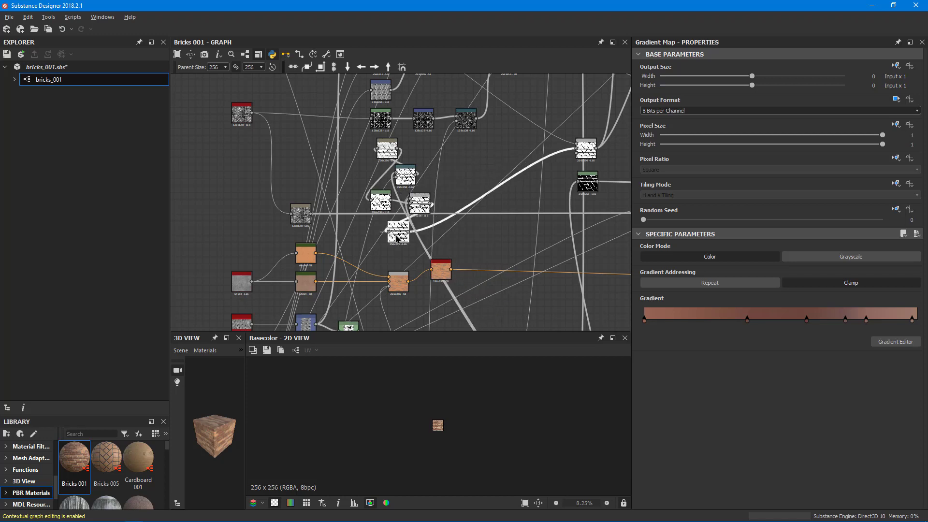
{"action": "left_click_drag", "start_coordinate": [584, 152], "coordinate": [424, 259]}
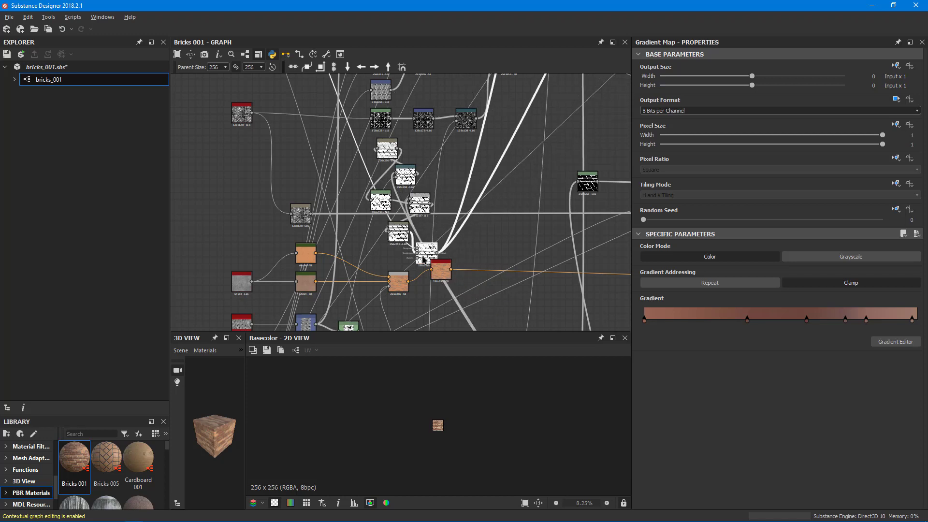
{"action": "scroll", "coordinate": [398, 250], "scroll_direction": "down", "scroll_amount": 1}
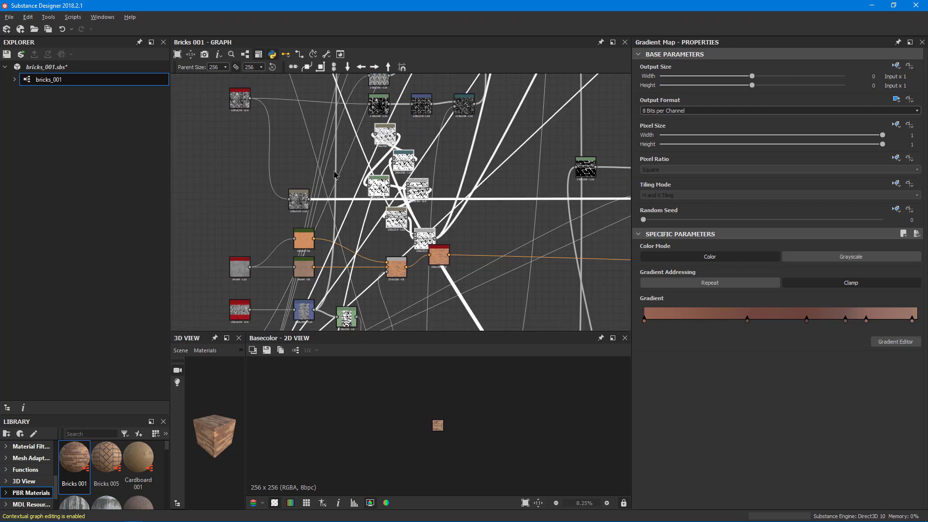
Step: Relocate the white noise node group to the empty left side of the graph
{"action": "middle_click_drag", "start_coordinate": [426, 244], "coordinate": [491, 255]}
{"action": "left_click_drag", "start_coordinate": [490, 250], "coordinate": [198, 242]}
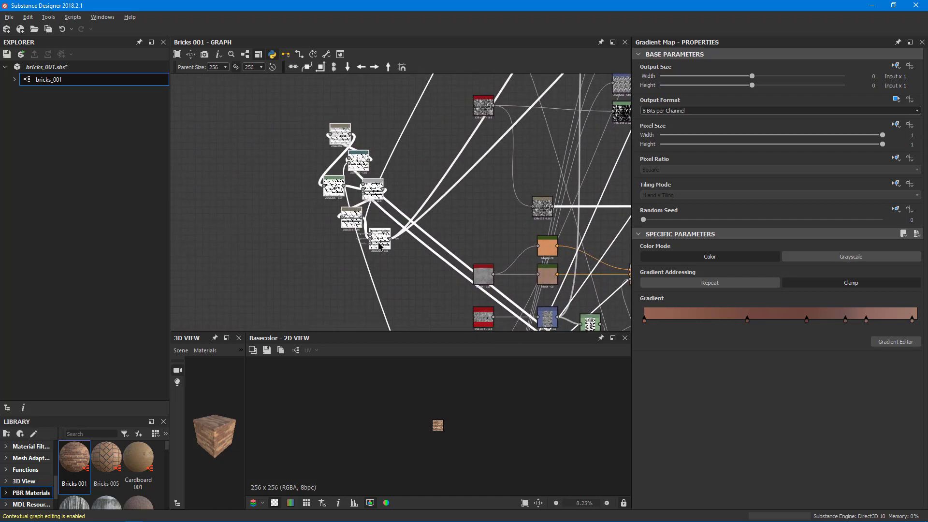
{"action": "left_click_drag", "start_coordinate": [198, 241], "coordinate": [355, 230]}
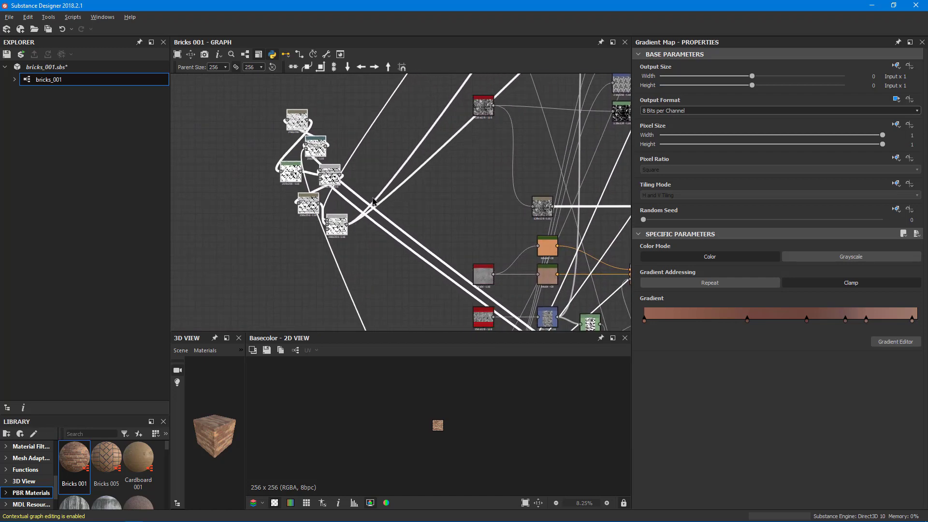
{"action": "middle_click_drag", "start_coordinate": [373, 183], "coordinate": [428, 183]}
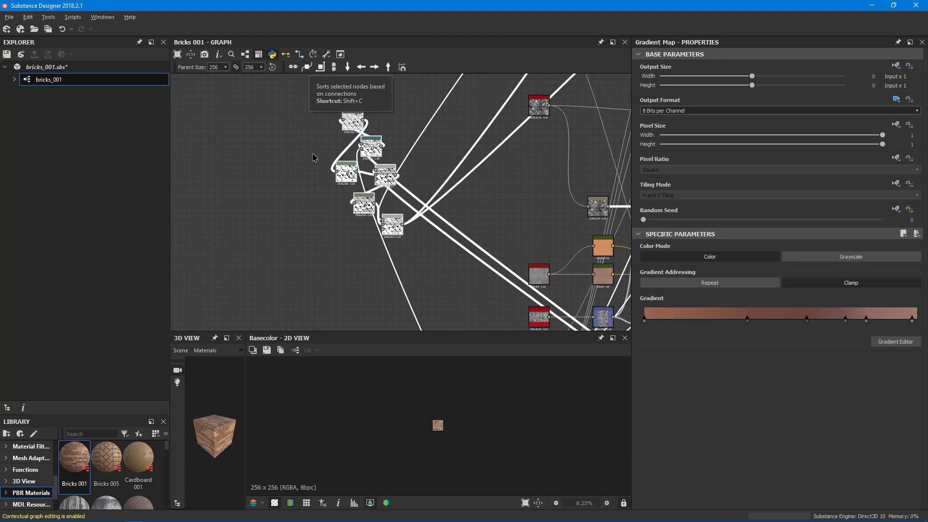
Step: Sort the six noise mask nodes by connections into one straight row and review it
{"action": "key", "text": "ctrl+z"}
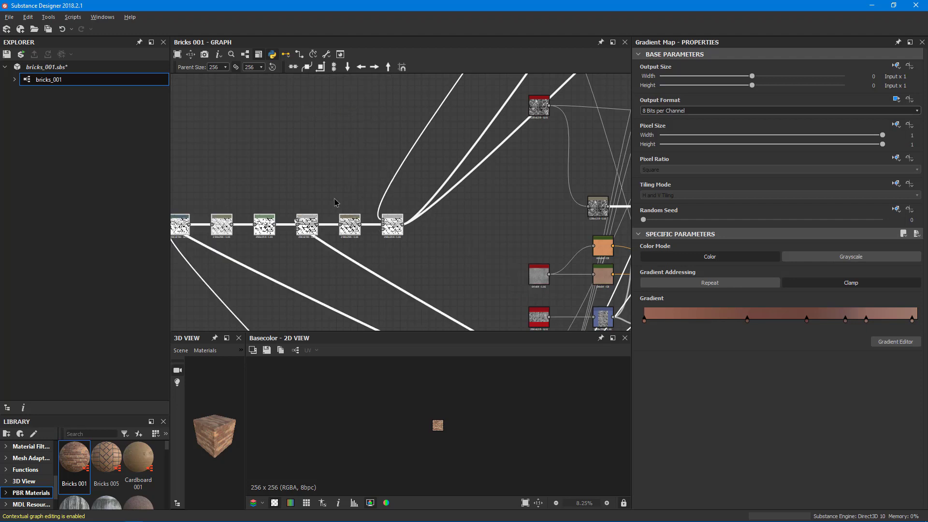
{"action": "middle_click_drag", "start_coordinate": [341, 201], "coordinate": [425, 182]}
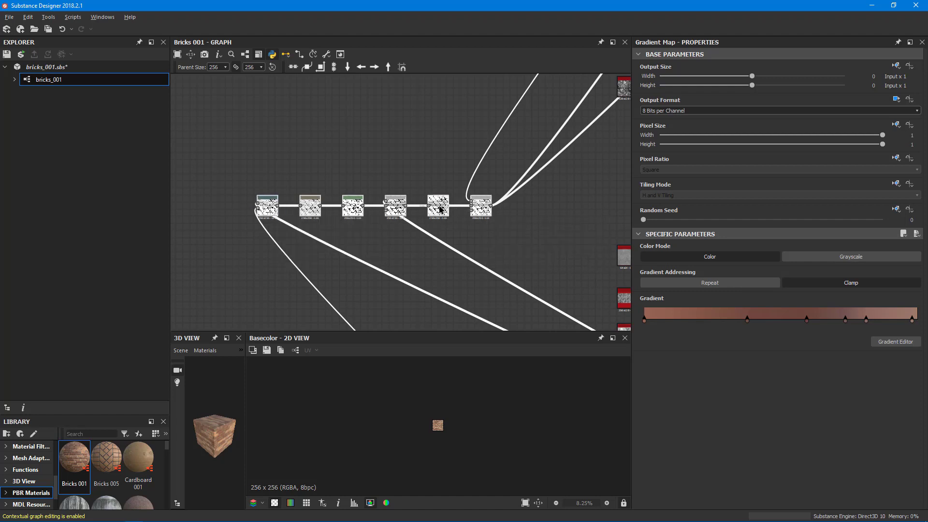
{"action": "middle_click_drag", "start_coordinate": [478, 210], "coordinate": [396, 207]}
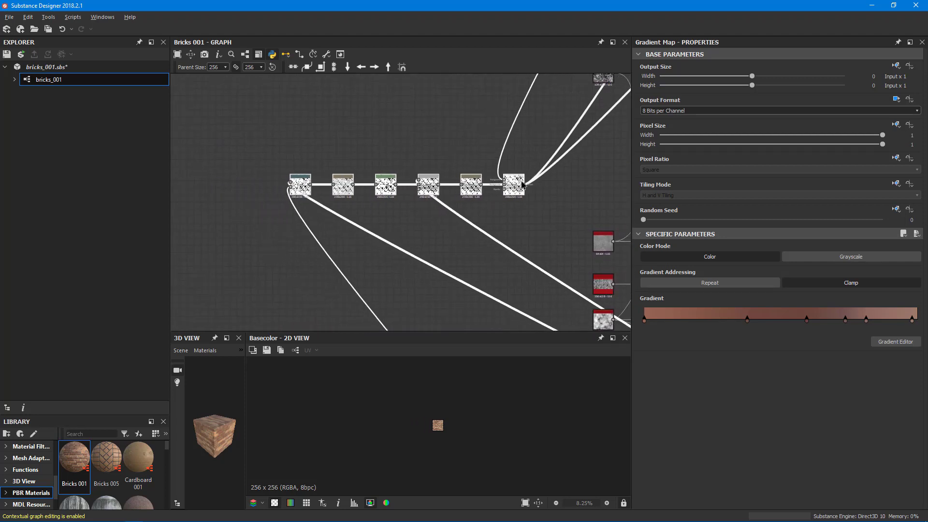
{"action": "mouse_move", "coordinate": [431, 202]}
{"action": "middle_mouse_down"}
{"action": "mouse_move", "coordinate": [547, 185]}
{"action": "mouse_move", "coordinate": [543, 202]}
{"action": "mouse_move", "coordinate": [449, 180]}
{"action": "middle_mouse_up"}
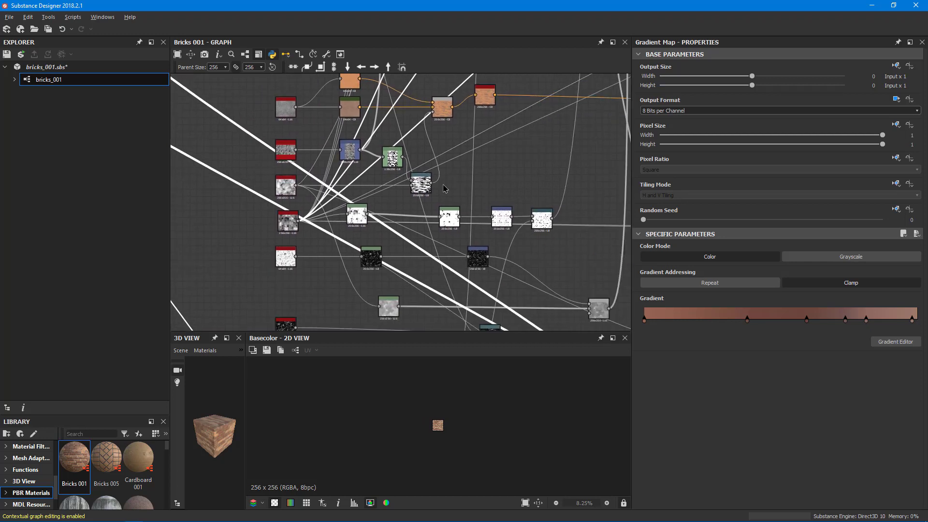
Step: Box-select the scattered middle nodes and pack them into a tight cluster
{"action": "mouse_move", "coordinate": [528, 243]}
{"action": "middle_mouse_down"}
{"action": "mouse_move", "coordinate": [470, 171]}
{"action": "mouse_move", "coordinate": [491, 172]}
{"action": "middle_mouse_up"}
{"action": "left_click_drag", "start_coordinate": [319, 151], "coordinate": [618, 251]}
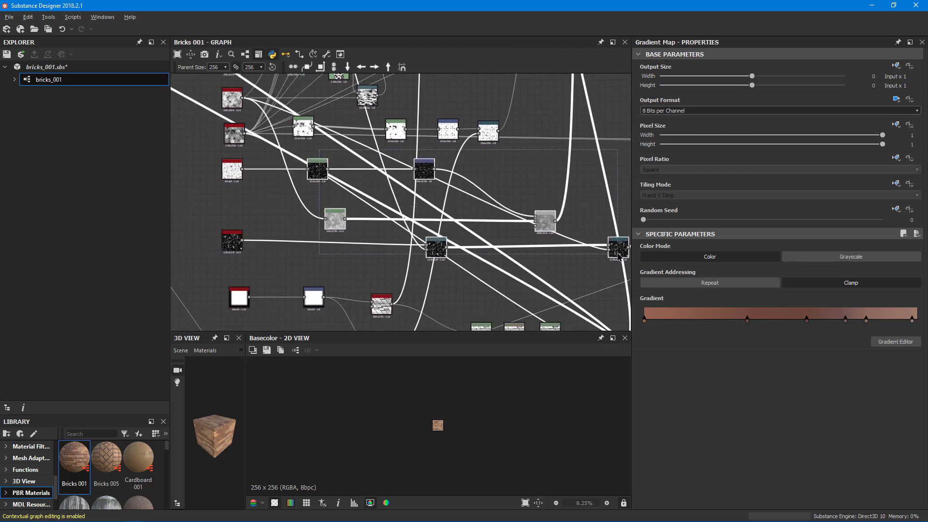
{"action": "middle_click_drag", "start_coordinate": [536, 260], "coordinate": [507, 261]}
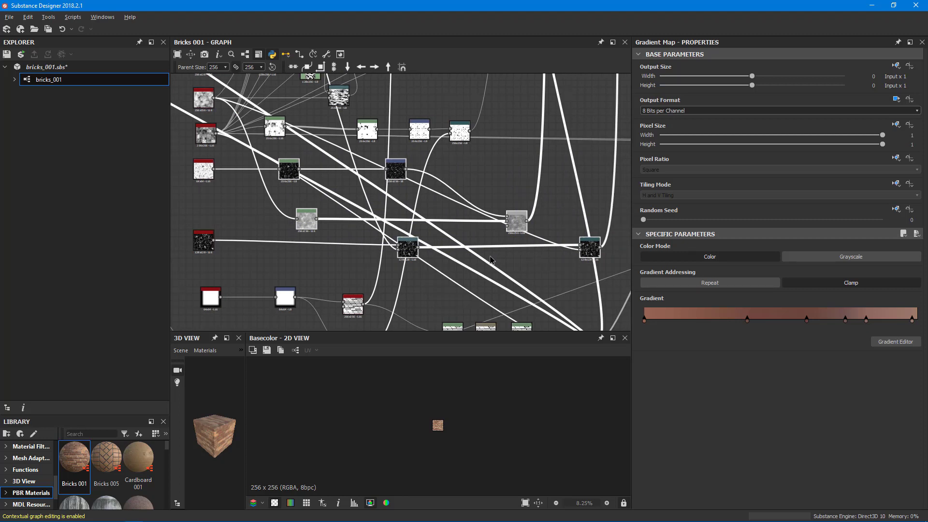
{"action": "key", "text": "ctrl+z"}
{"action": "middle_click_drag", "start_coordinate": [549, 261], "coordinate": [500, 254]}
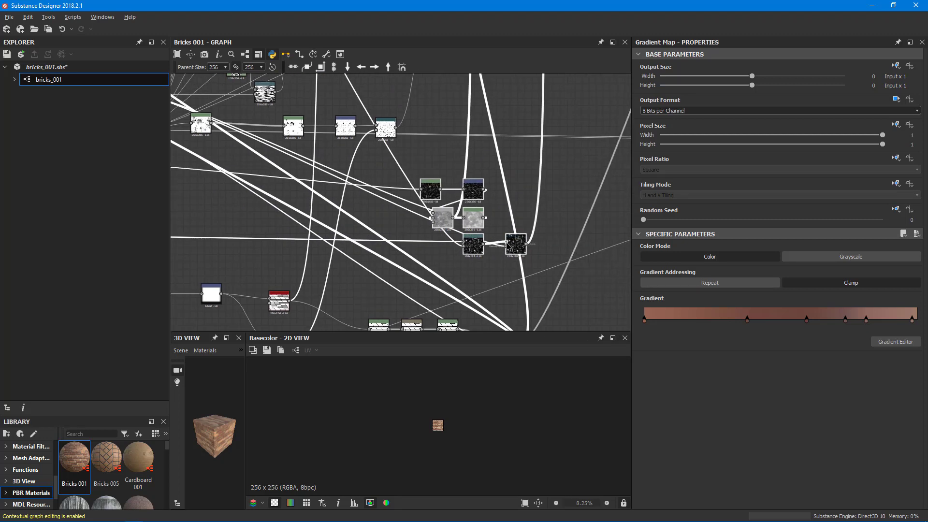
{"action": "scroll", "coordinate": [495, 252], "scroll_direction": "up", "scroll_amount": 1}
{"action": "scroll", "coordinate": [495, 252], "scroll_direction": "up", "scroll_amount": 1}
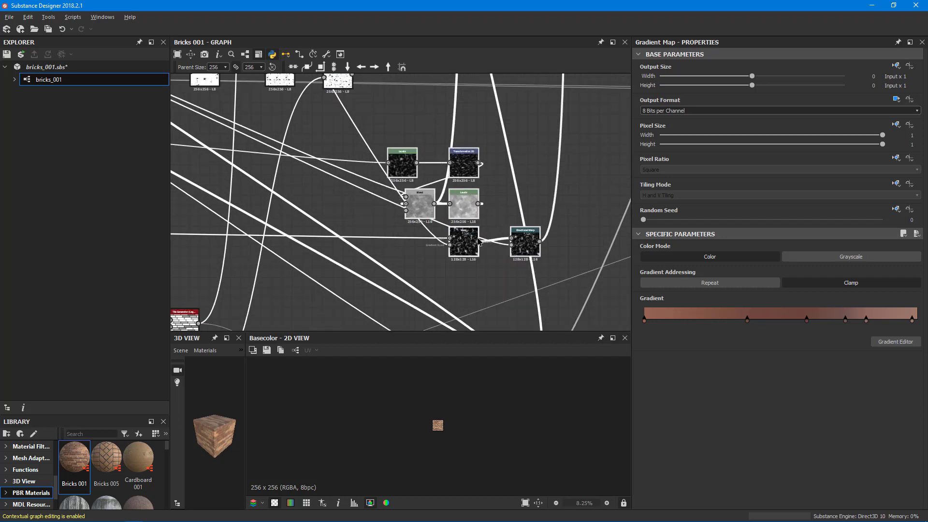
Step: Shift Levels and Transformation 2D left below the chain and fine-tune Blend and Warp positions
{"action": "mouse_move", "coordinate": [402, 146]}
{"action": "middle_mouse_down"}
{"action": "mouse_move", "coordinate": [410, 138]}
{"action": "mouse_move", "coordinate": [450, 158]}
{"action": "middle_mouse_up"}
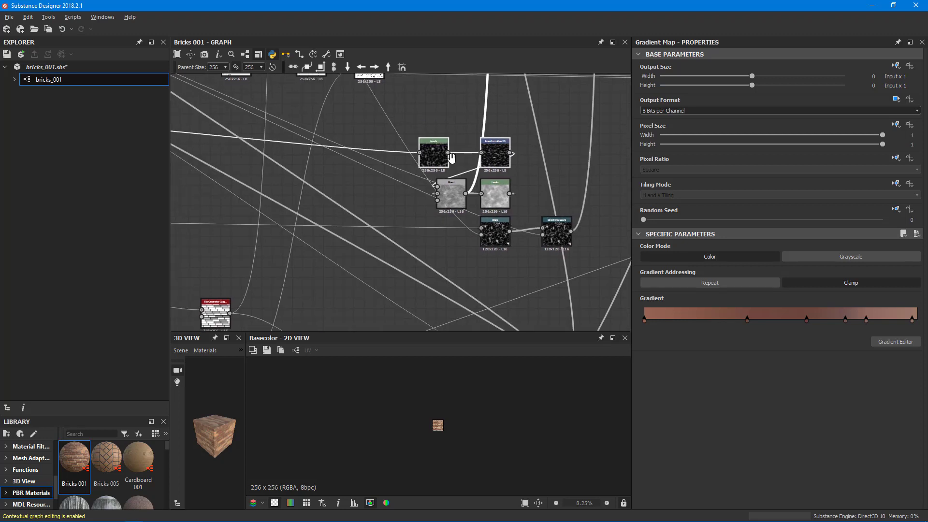
{"action": "left_click_drag", "start_coordinate": [433, 154], "coordinate": [341, 153]}
{"action": "middle_click_drag", "start_coordinate": [537, 190], "coordinate": [480, 147]}
{"action": "left_click_drag", "start_coordinate": [465, 166], "coordinate": [369, 202]}
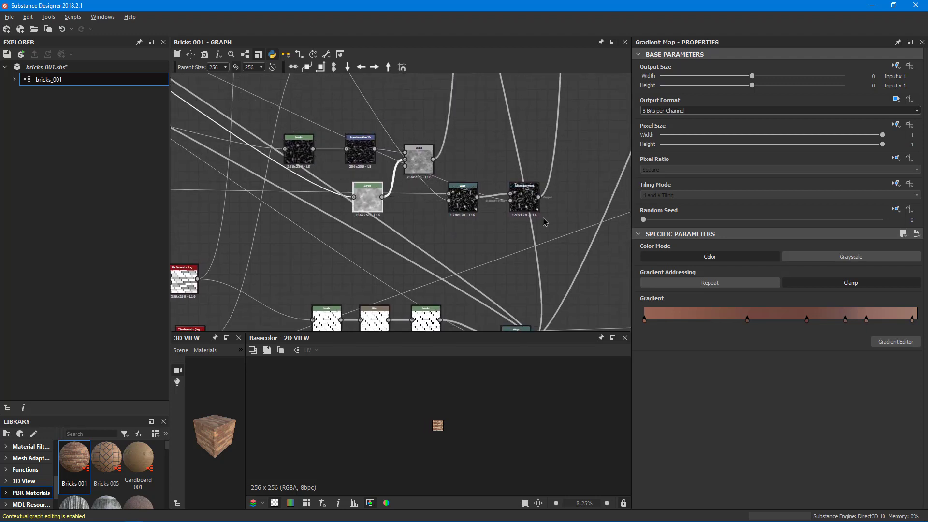
{"action": "key", "text": "ctrl+a"}
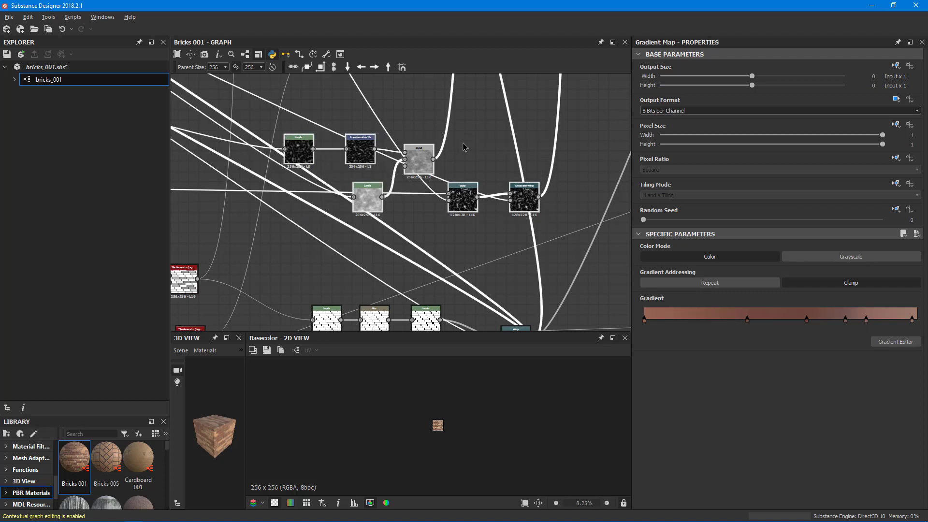
{"action": "middle_click_drag", "start_coordinate": [463, 148], "coordinate": [456, 166]}
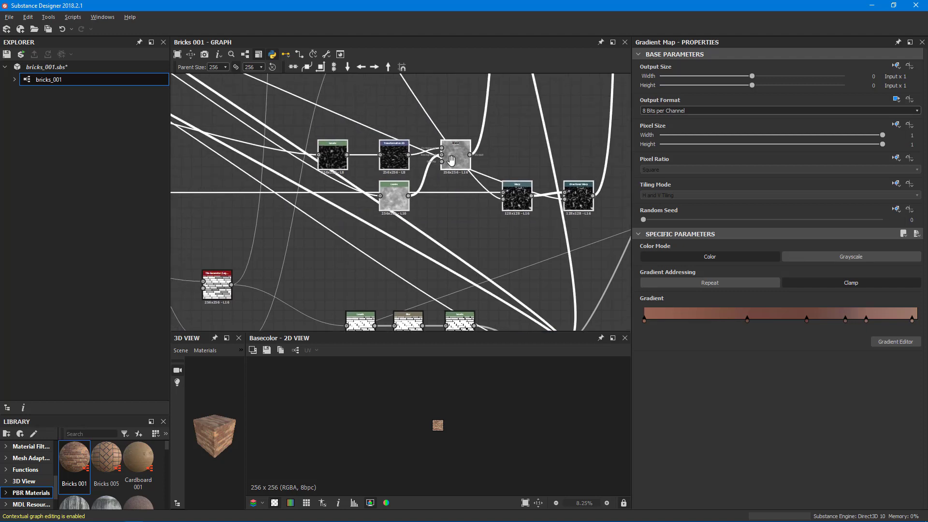